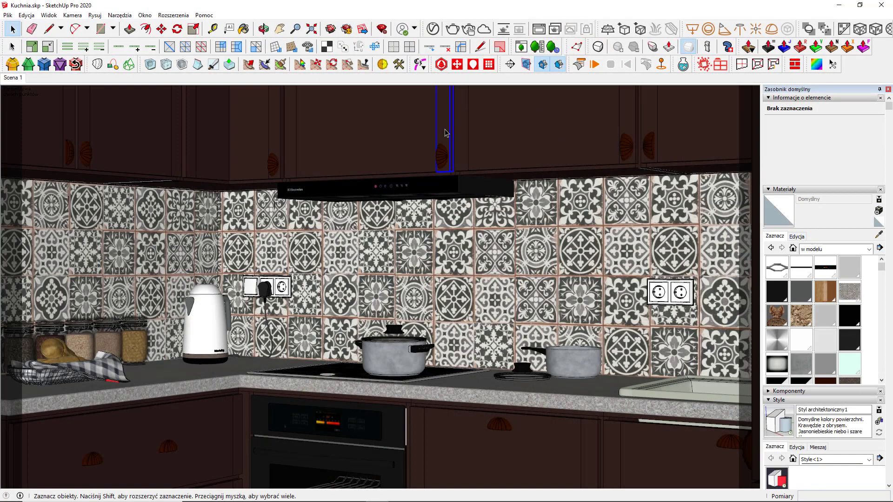
Step: Examine the edges and gaps of the upper kitchen cabinet fronts around the range hood
scroll(446, 149, "up", 8)
left_click_drag(421, 246, 558, 205)
key("space")
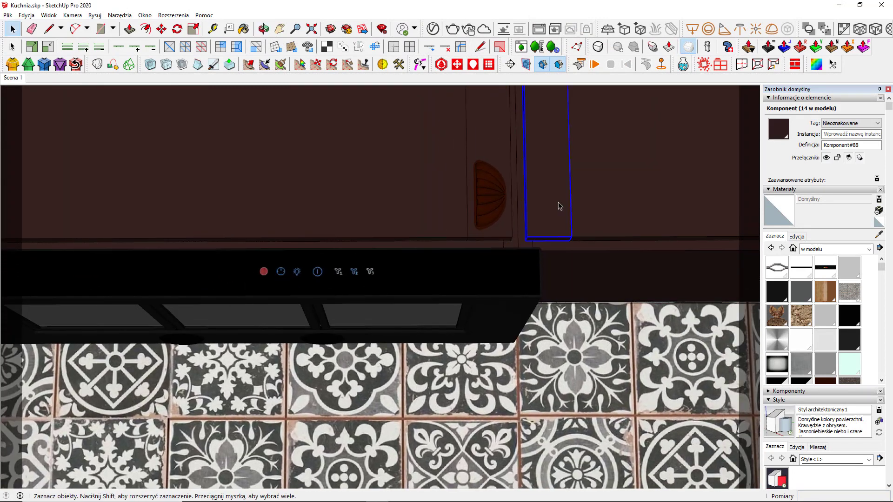
left_click(576, 255)
left_click(523, 245)
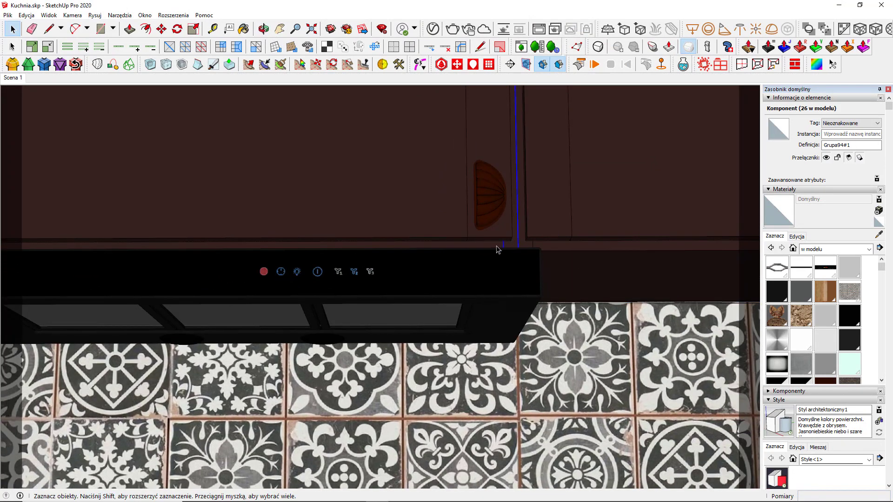
left_click(449, 229)
middle_click_drag(441, 225, 306, 252)
left_click(137, 132)
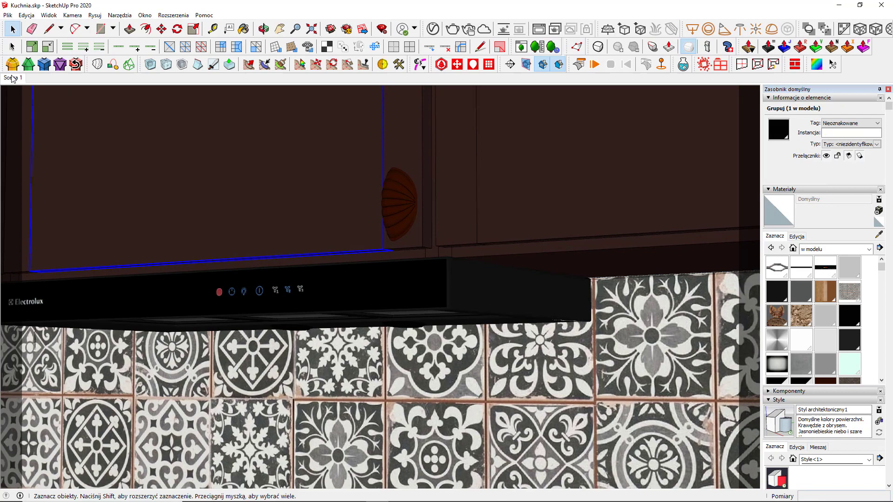
scroll(146, 133, "down", 5)
scroll(468, 283, "down", 5)
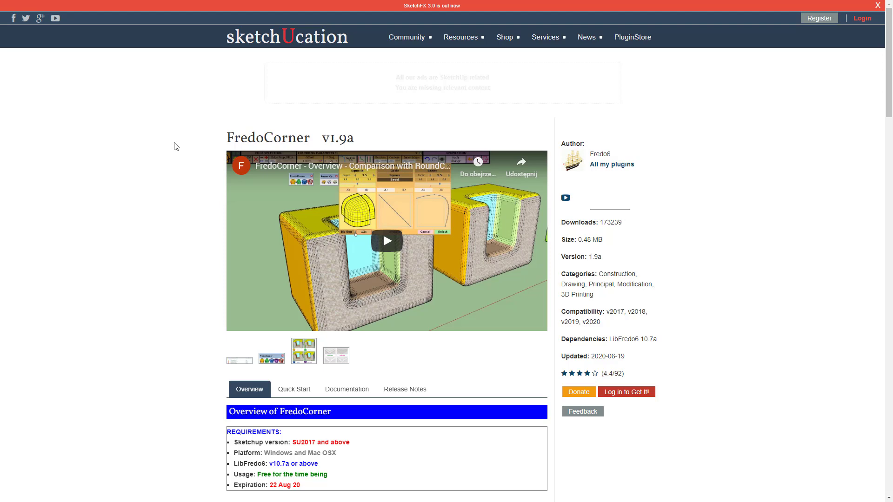
Step: Read through the FredoCorner page on SketchUcation, covering its rounding modes, features and installation instructions
scroll(175, 147, "down", 7)
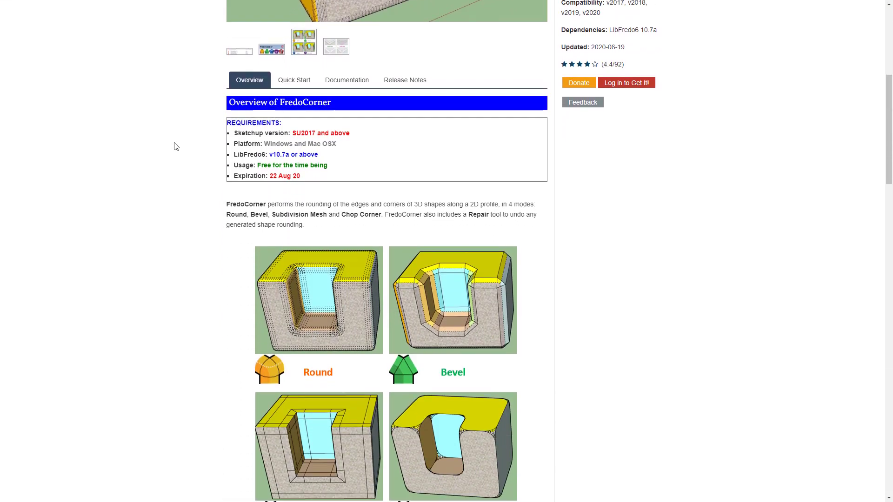
scroll(175, 147, "down", 8)
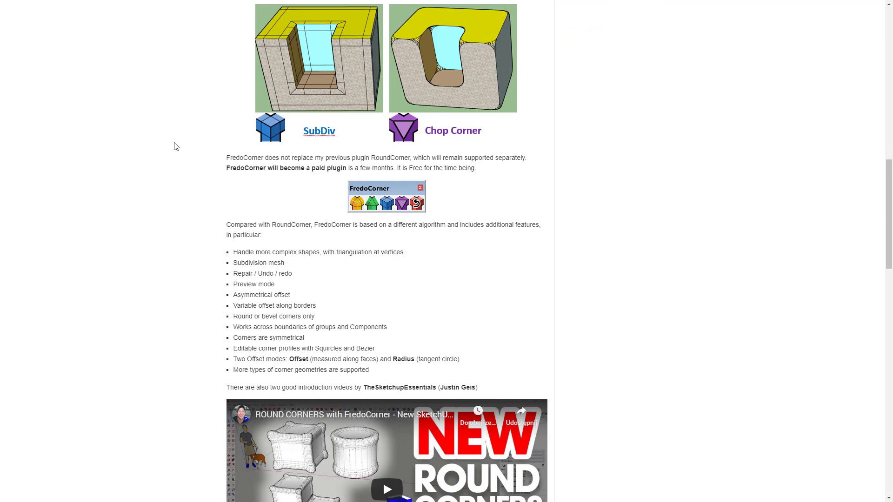
scroll(176, 147, "down", 11)
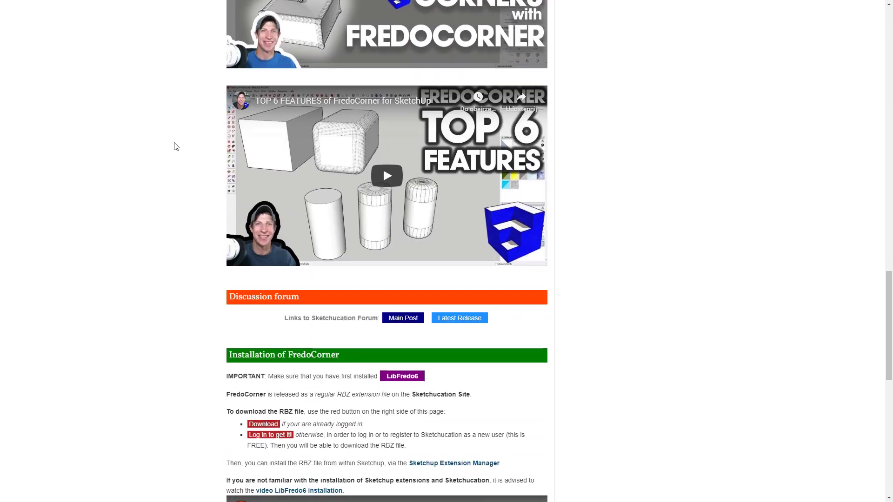
scroll(176, 146, "down", 3)
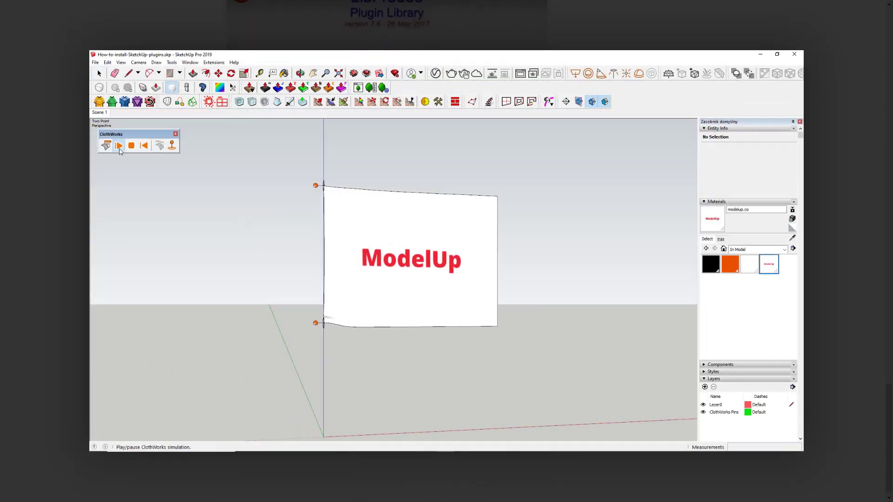
left_click(118, 146)
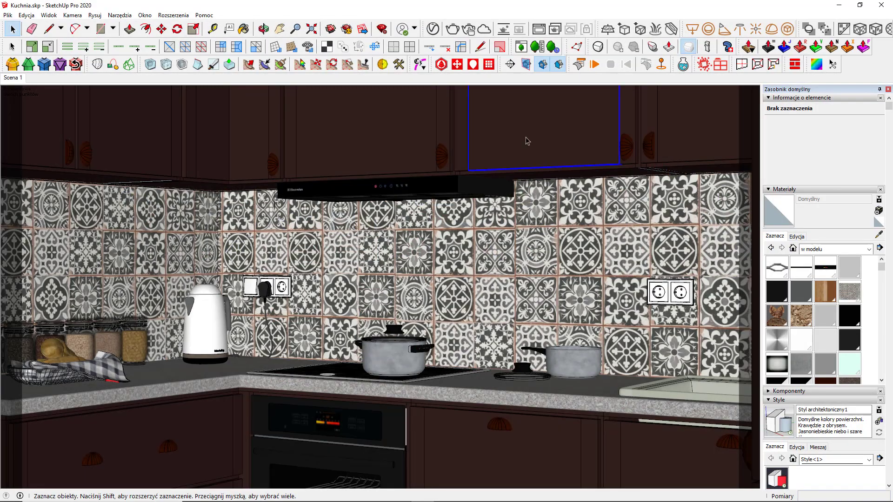
Step: Open the upper cabinet's inner door panel beside the range hood for editing and start FredoCorner Round on its edges with a 5 mm offset
scroll(524, 139, "up", 4)
middle_click_drag(524, 139, 570, 202)
scroll(283, 301, "up", 6)
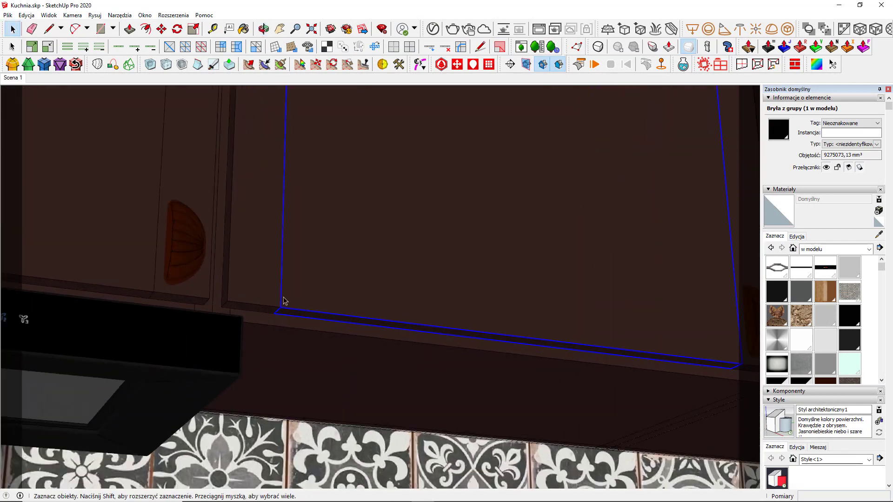
double_click(413, 354)
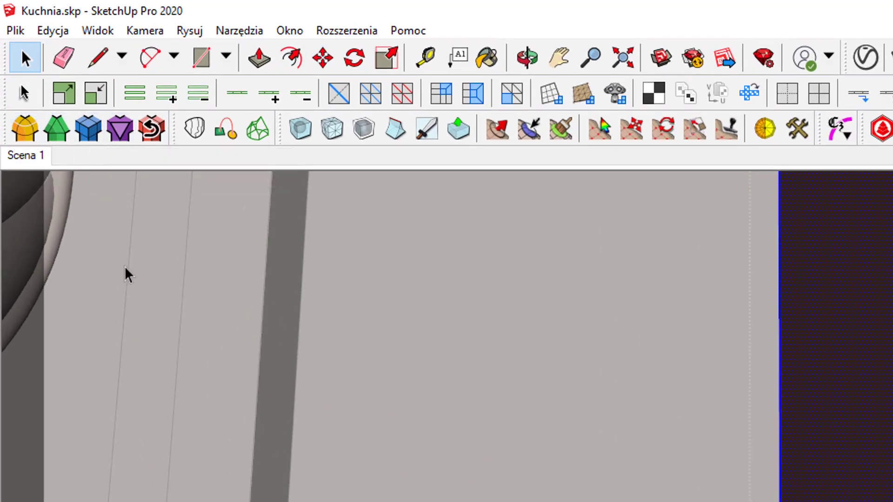
left_click(19, 137)
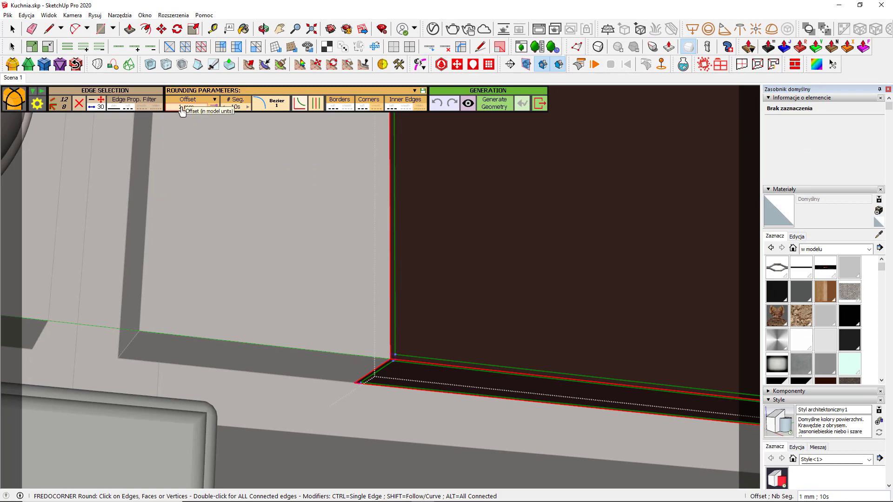
left_click(181, 111)
type("5")
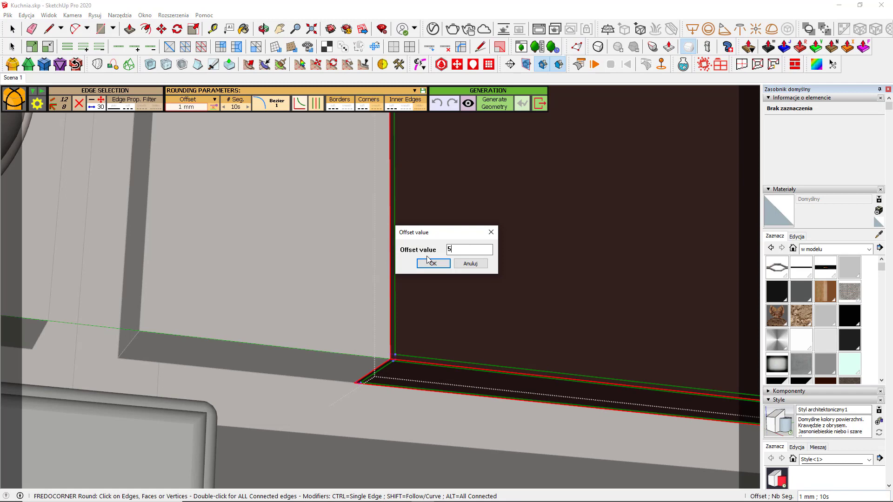
left_click(433, 263)
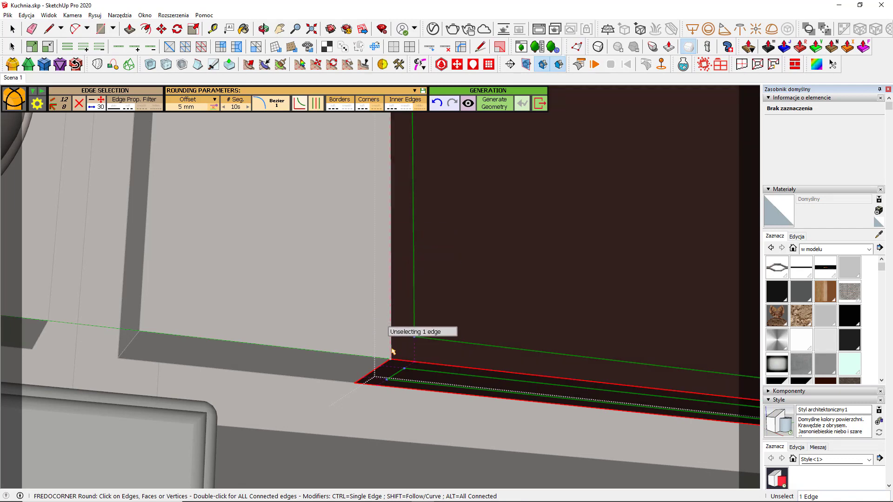
Step: Set the rounding to 6 segments and generate the rounded geometry on the door panel
left_click(230, 108)
type("5")
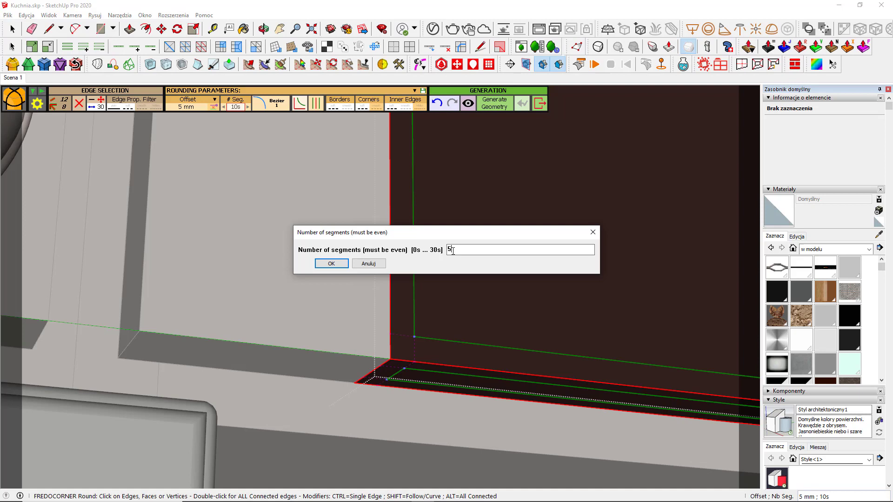
left_click_drag(452, 250, 432, 250)
type("6")
left_click(334, 262)
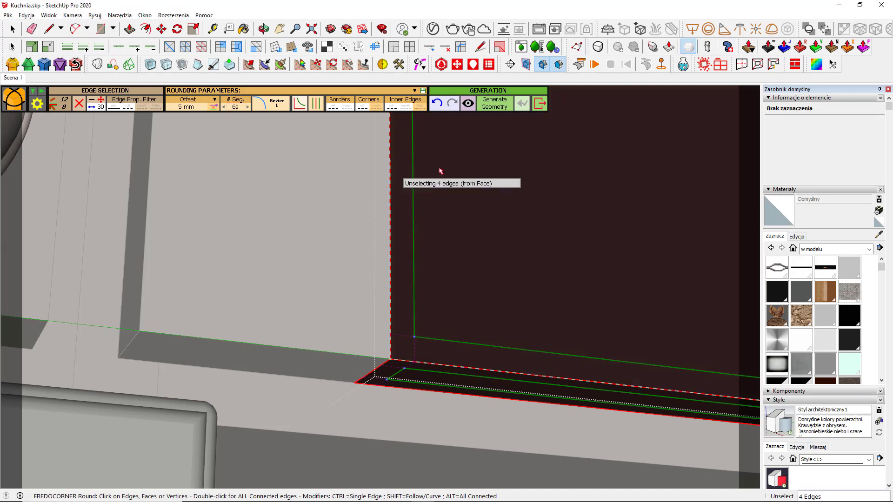
left_click(494, 107)
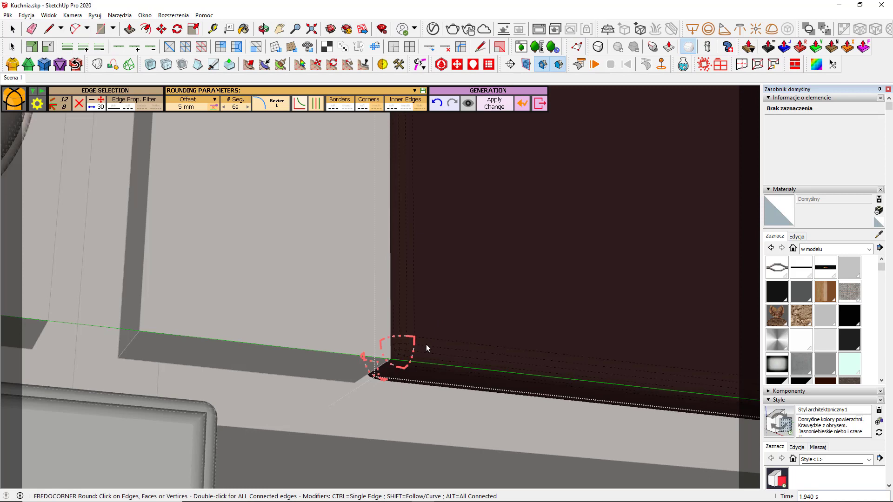
key("space")
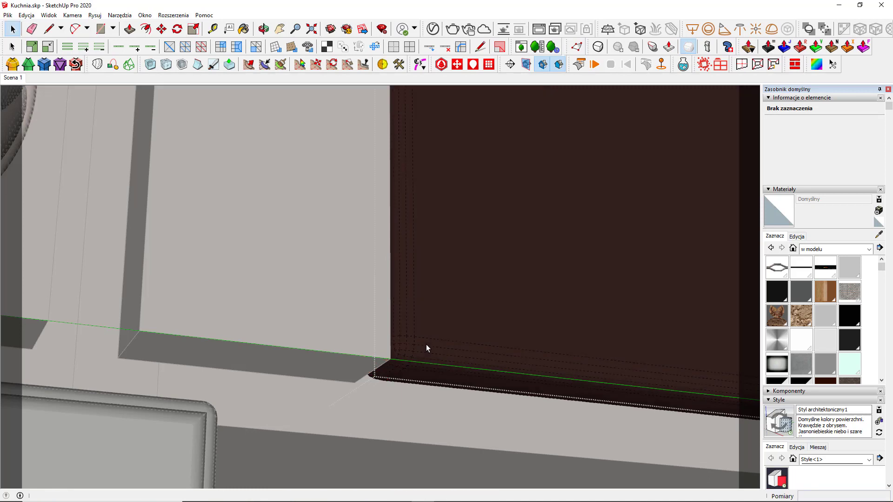
Step: Round the edges of the vertical door frame strip beside the panel with FredoCorner, using 5 mm offset and 6 segments
middle_click_drag(425, 347, 319, 325)
scroll(319, 325, "down", 5)
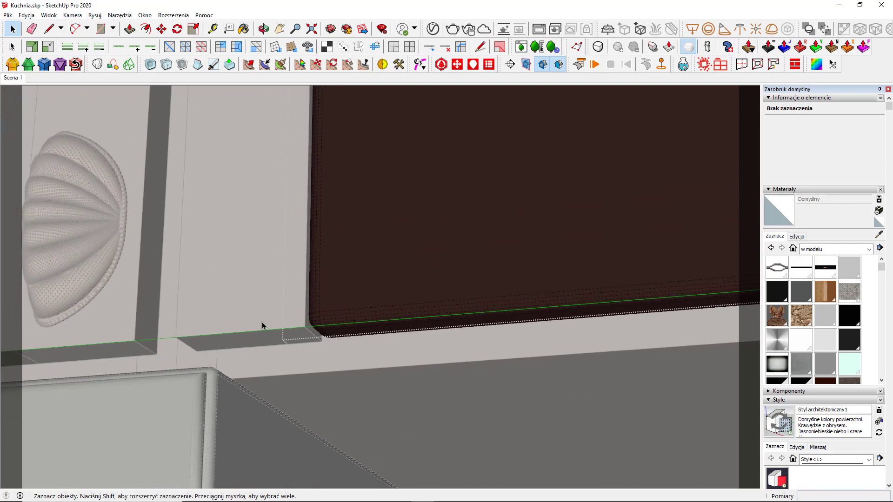
left_click(264, 325)
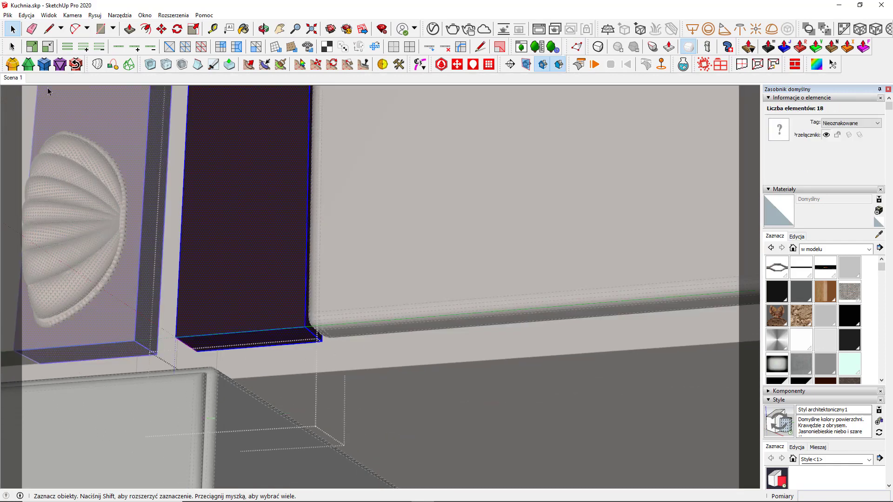
left_click(13, 64)
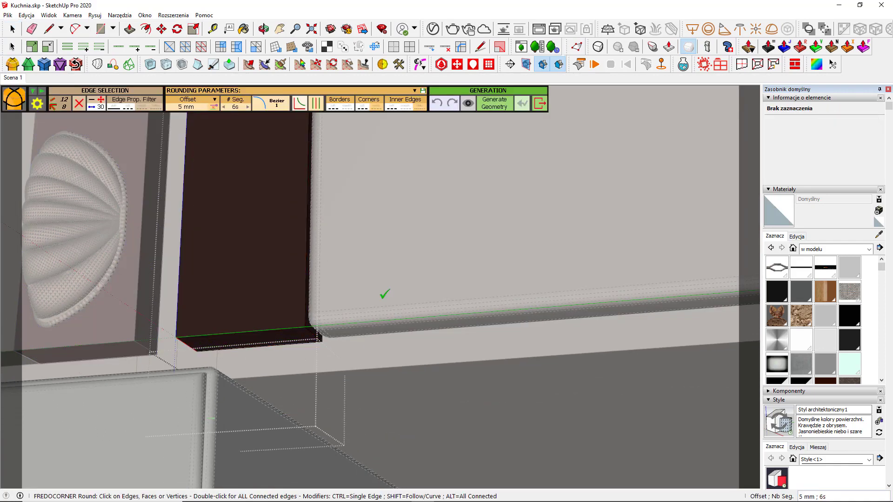
left_click(384, 294)
key("space")
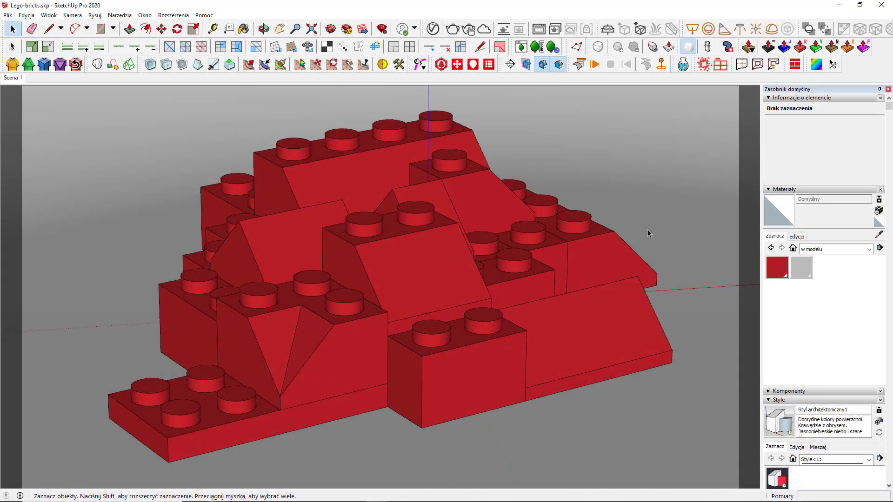
Step: Render the Lego bricks scene with V-Ray and inspect the brick edges at 100% zoom
left_click(452, 29)
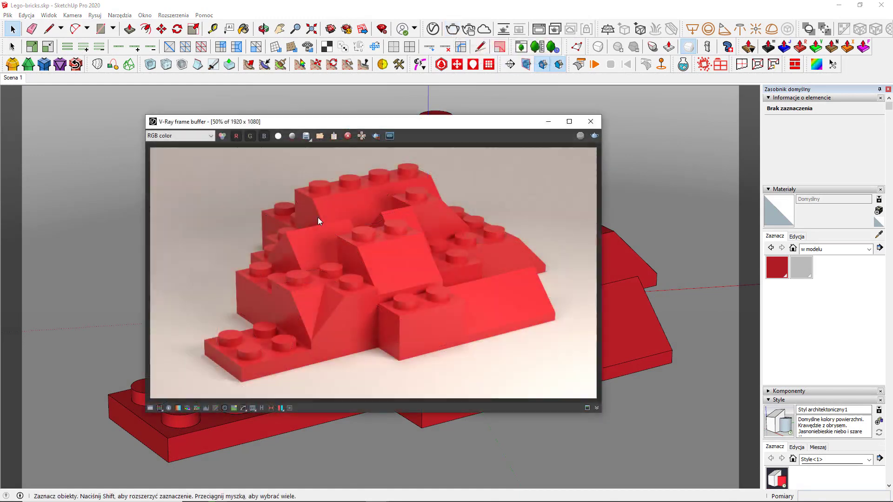
double_click(377, 333)
middle_click_drag(378, 332, 353, 272)
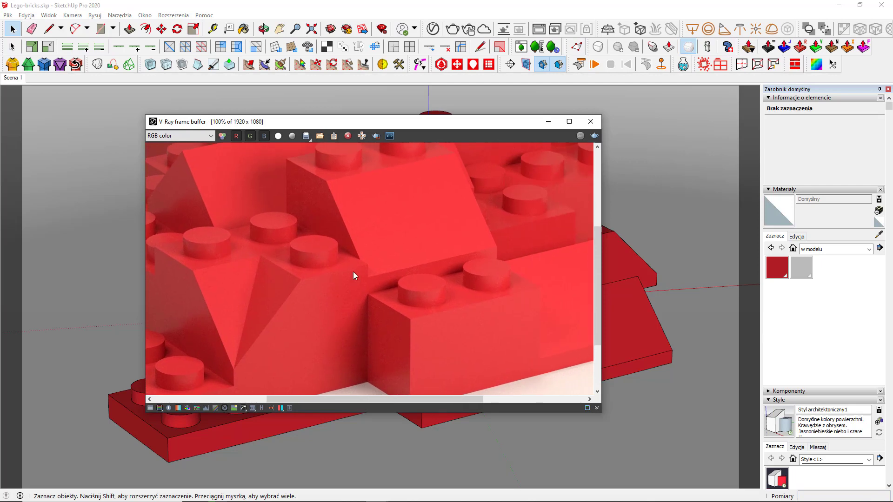
double_click(352, 272)
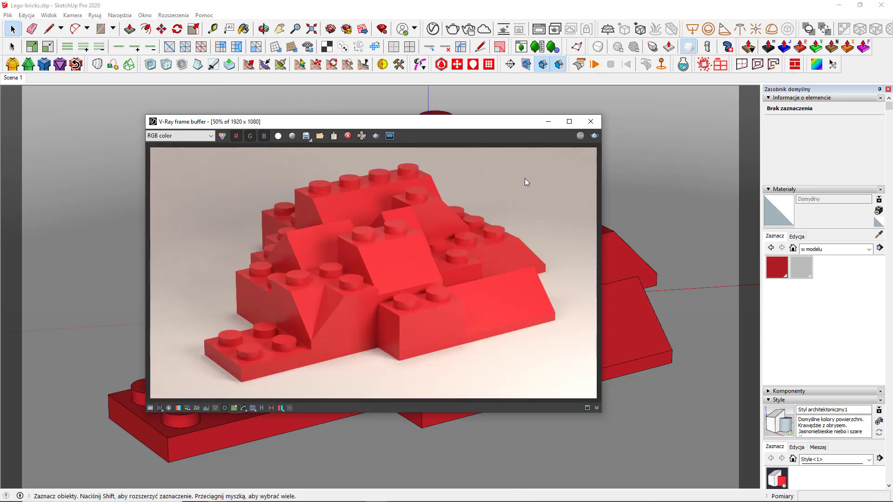
left_click(546, 122)
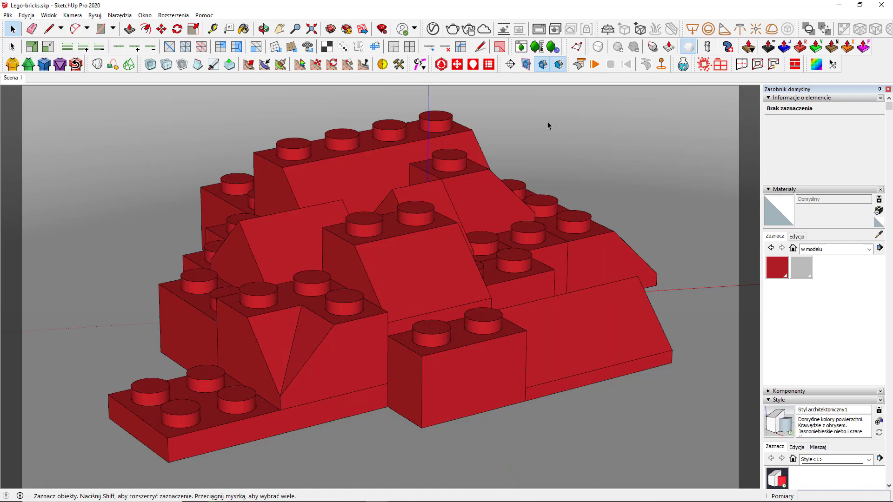
Step: Sample the bricks' red material, open it in the V-Ray Asset Editor and add a Bump attribute to it
left_click(879, 235)
left_click(566, 318)
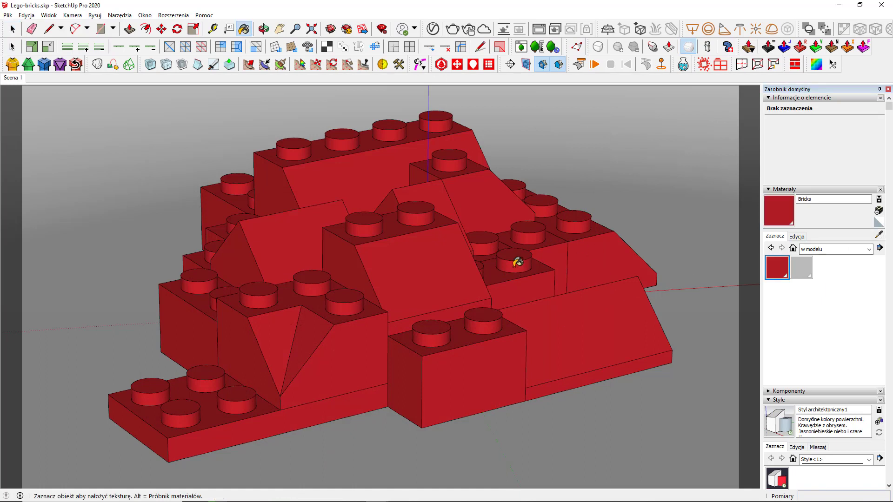
left_click(430, 30)
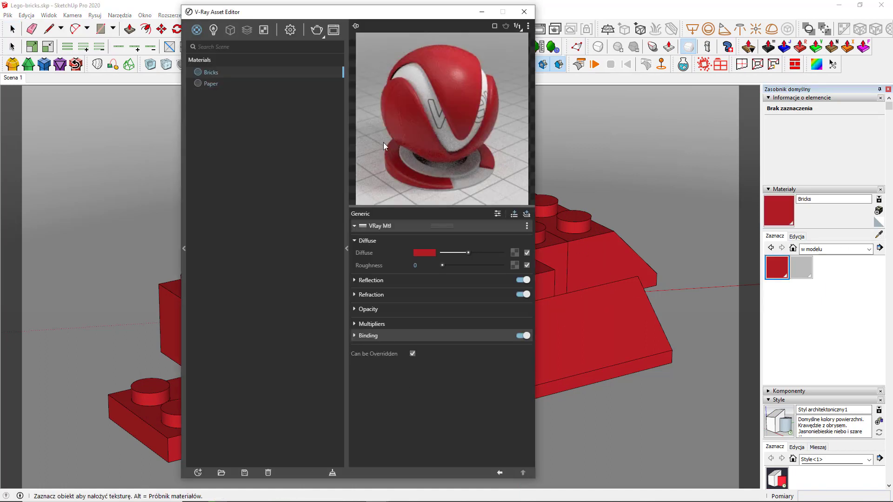
left_click(513, 213)
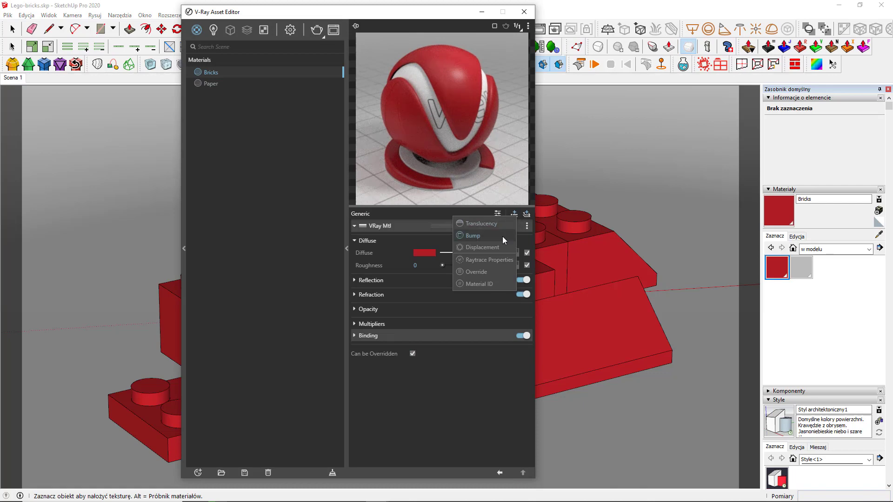
left_click(483, 235)
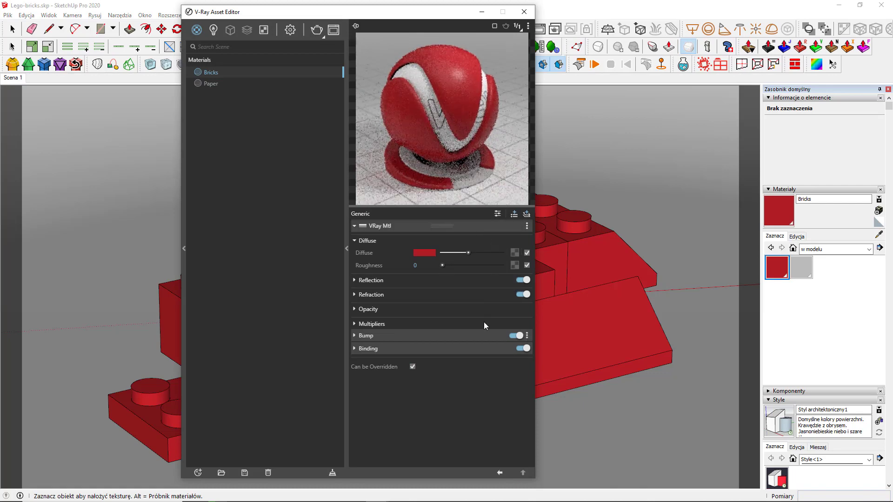
left_click(479, 334)
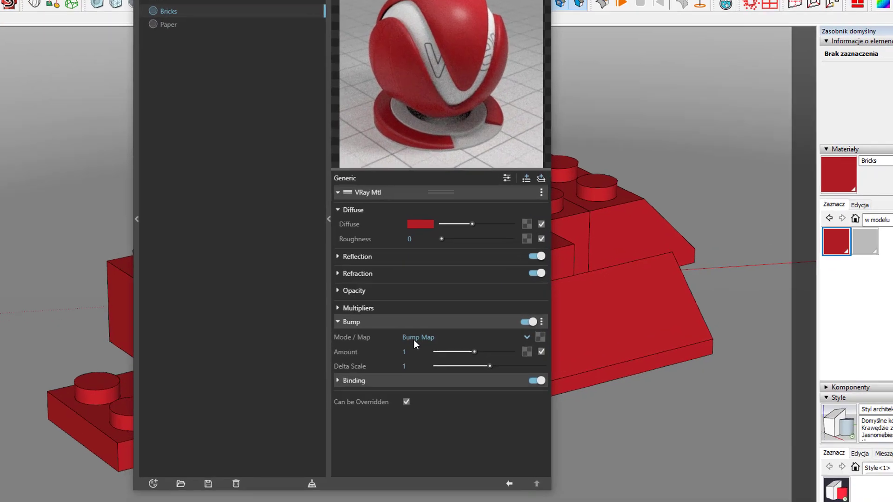
Step: Set the Bricks material's bump mode to Bump Texture Channel and assign an Edges texture as its map
left_click(421, 350)
left_click(395, 334)
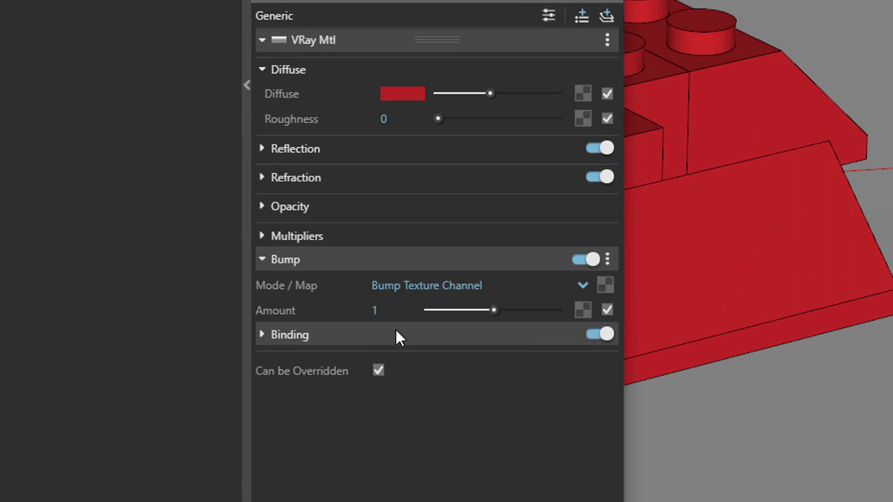
left_click(606, 285)
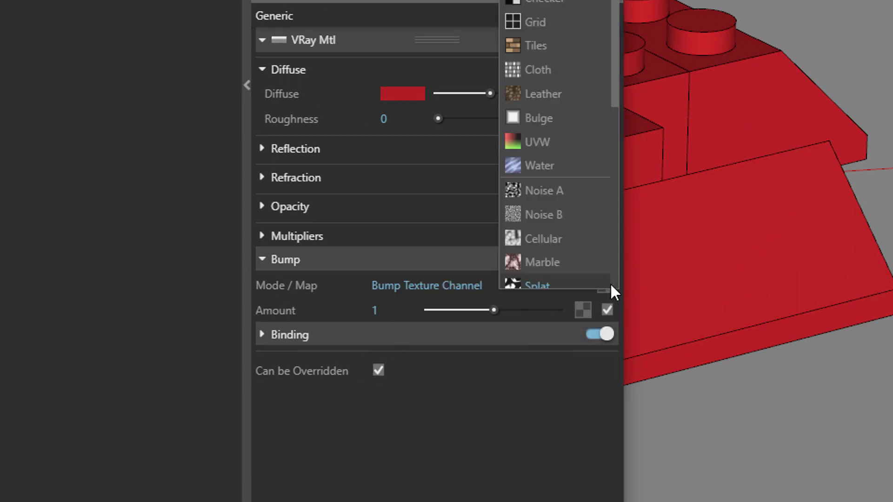
scroll(579, 196, "down", 4)
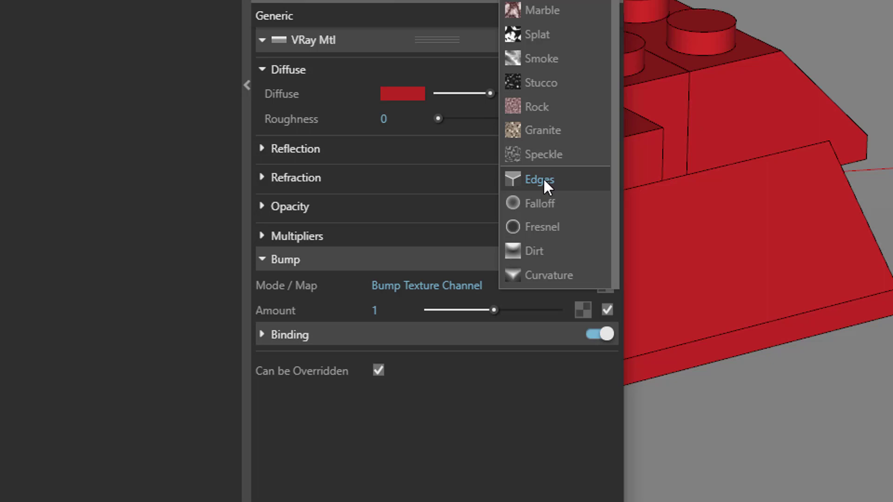
left_click(543, 179)
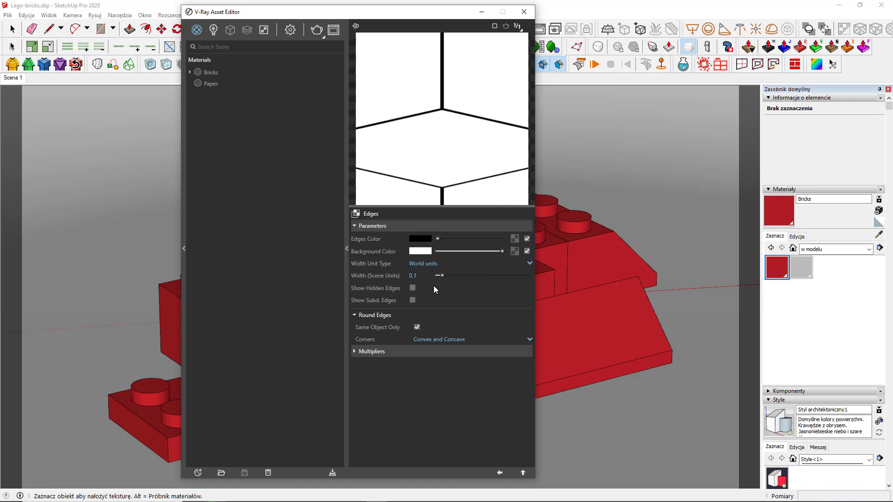
Step: Set the Edges texture width to 0,2 scene units with Convex and Concave corners, and return to the Bricks material settings
left_click_drag(415, 275, 423, 276)
type("2")
key("Return")
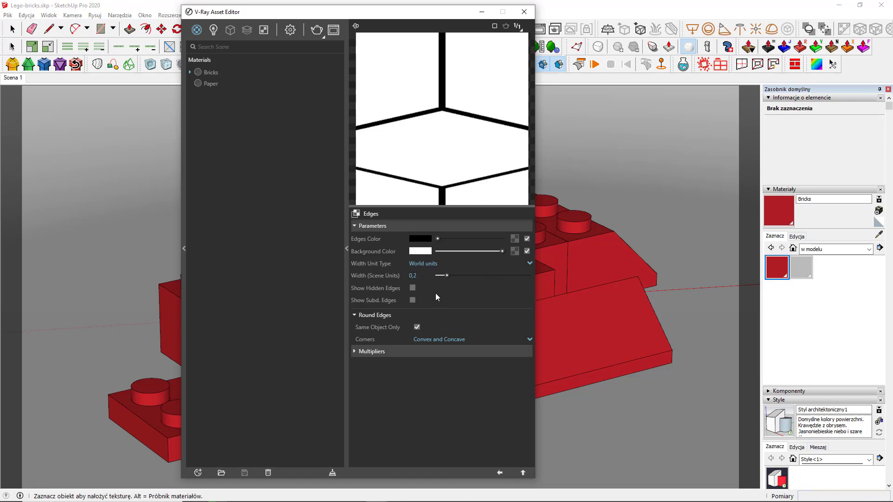
left_click(461, 342)
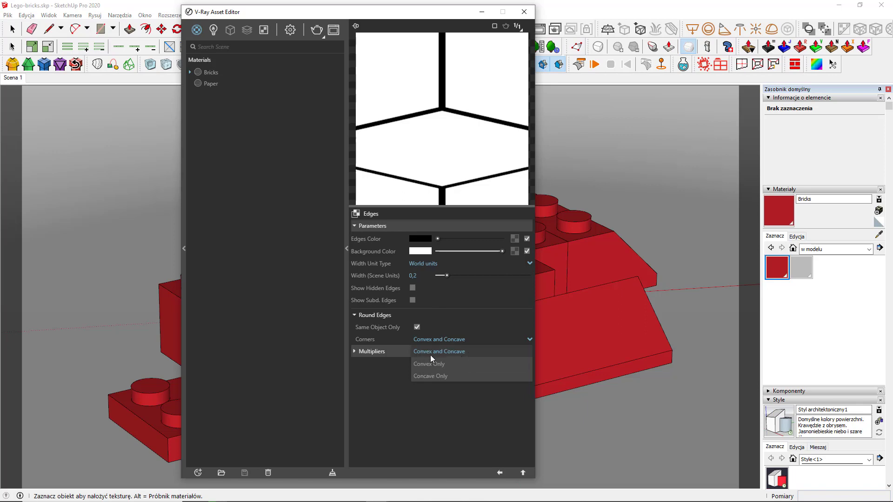
left_click(457, 354)
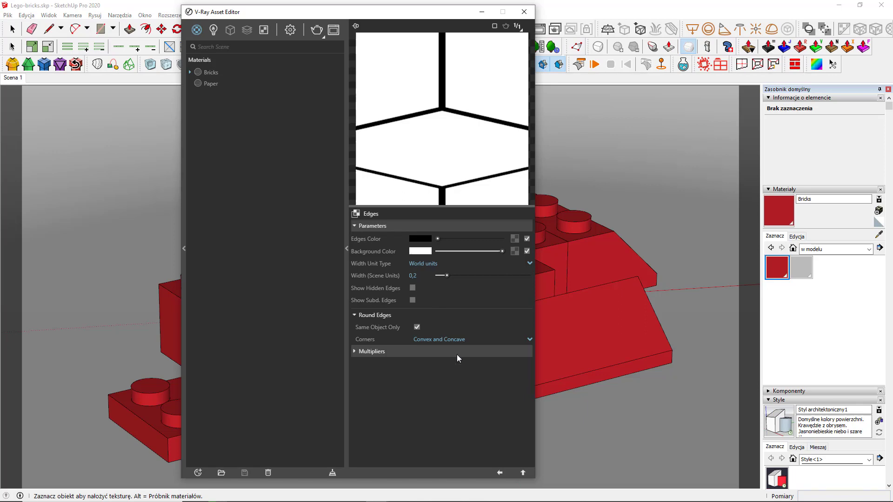
left_click(527, 472)
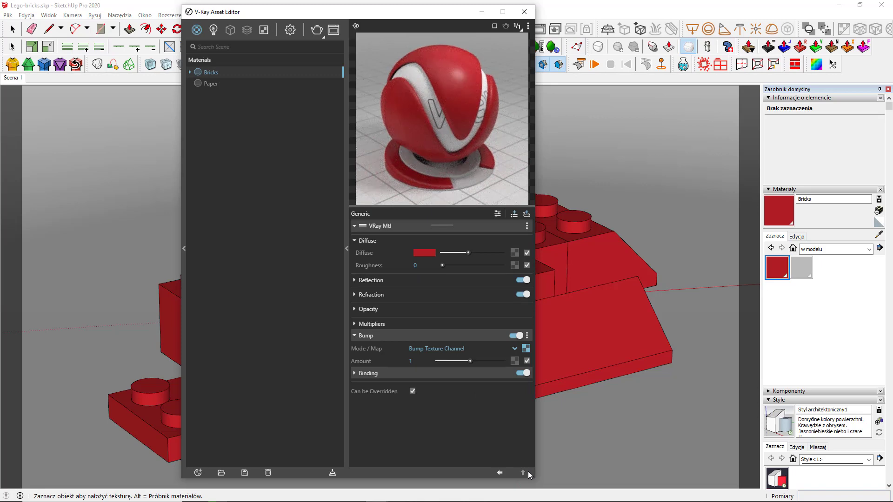
Step: Render the Lego scene with the Edges bump and compare its brick edges against the earlier render at 100% zoom
left_click(317, 30)
double_click(409, 122)
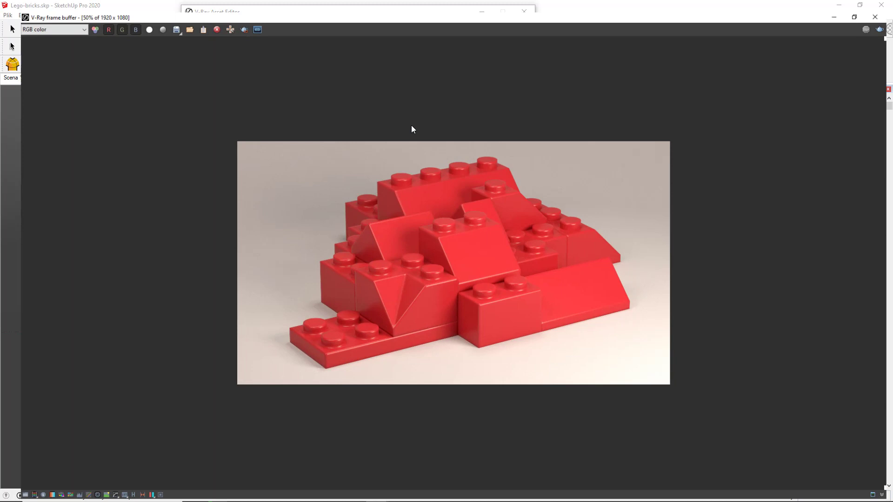
scroll(450, 334, "up", 3)
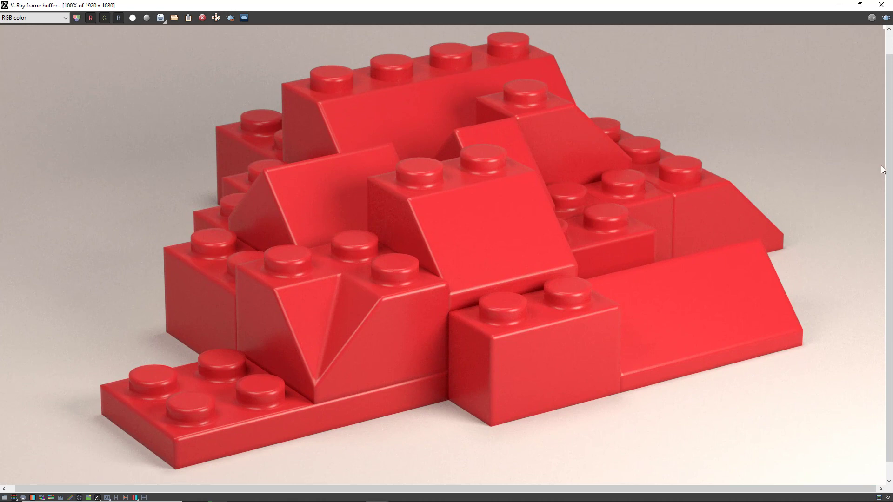
left_click_drag(881, 170, 406, 172)
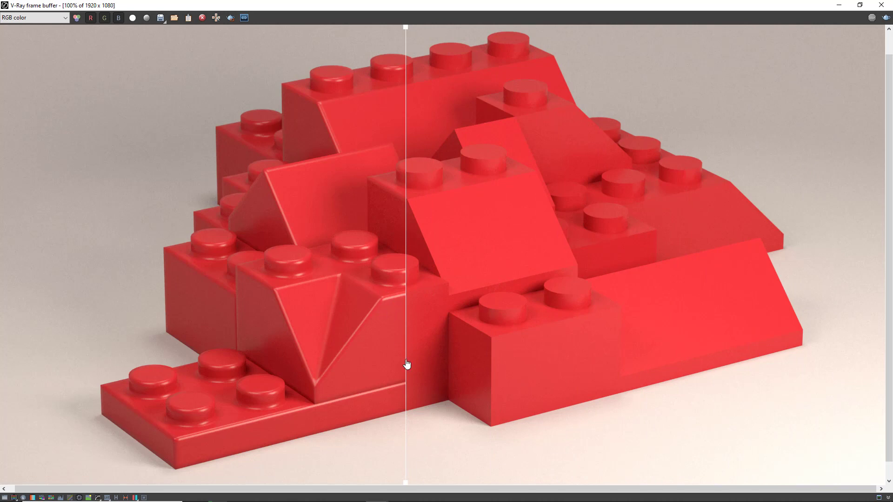
left_click_drag(407, 364, 883, 332)
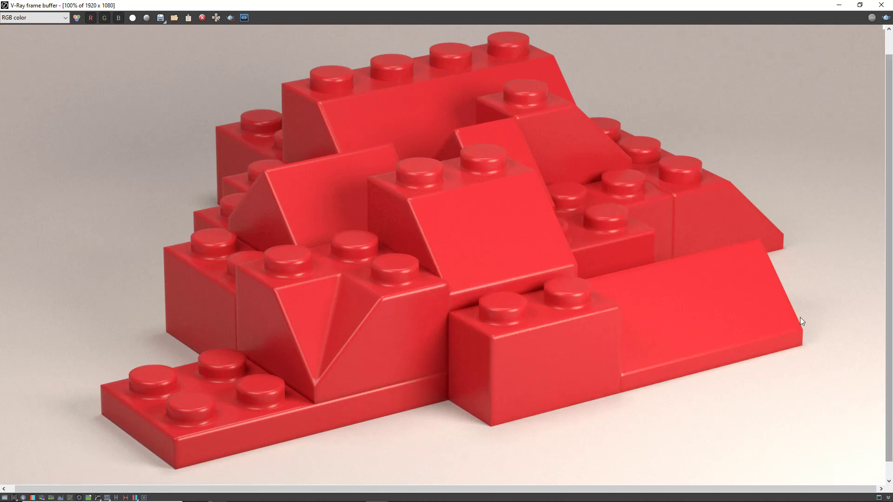
scroll(427, 302, "down", 1)
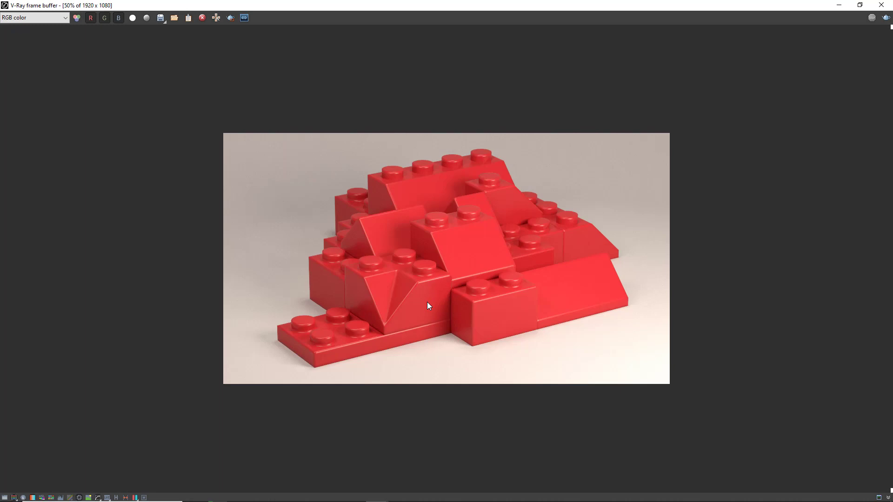
left_click(837, 6)
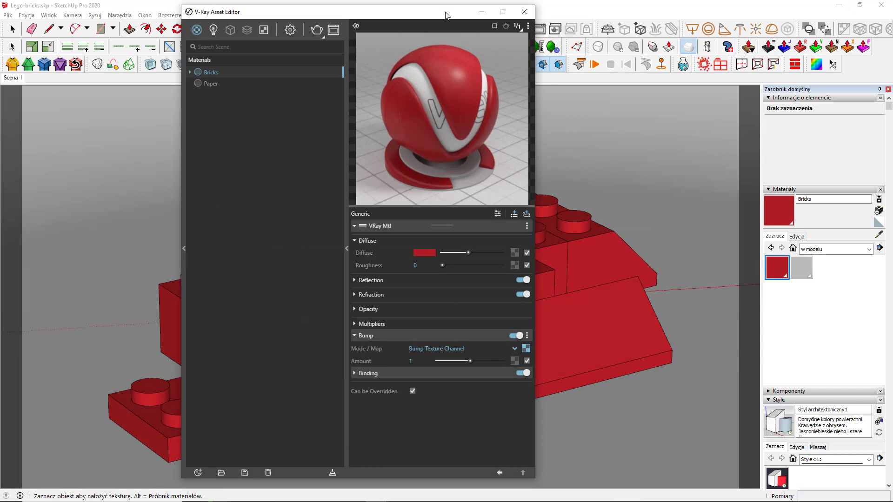
Step: Reopen the Bricks material's Edges bump map, set its width to 1 scene unit, and return to the material settings
left_click_drag(445, 15, 263, 18)
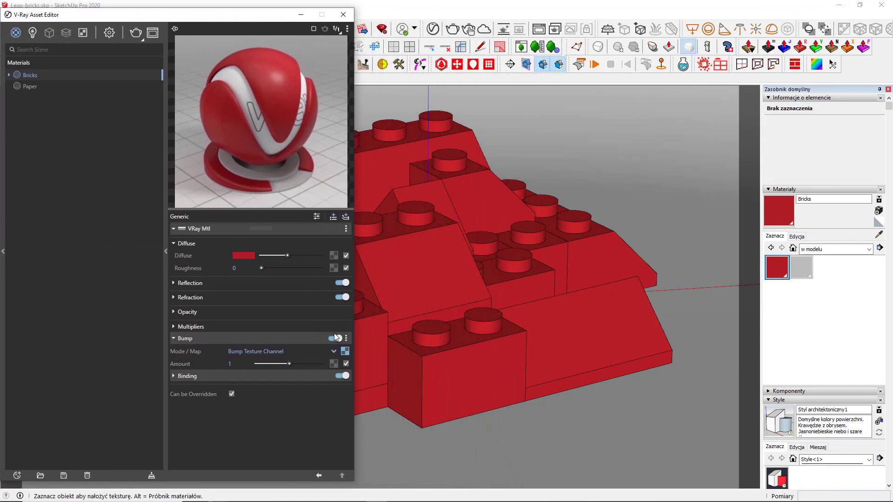
left_click(345, 352)
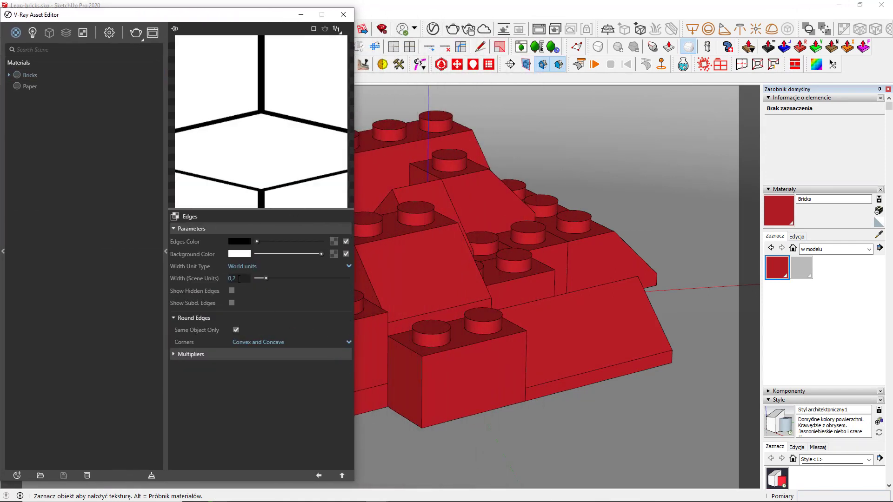
type("1")
key("Return")
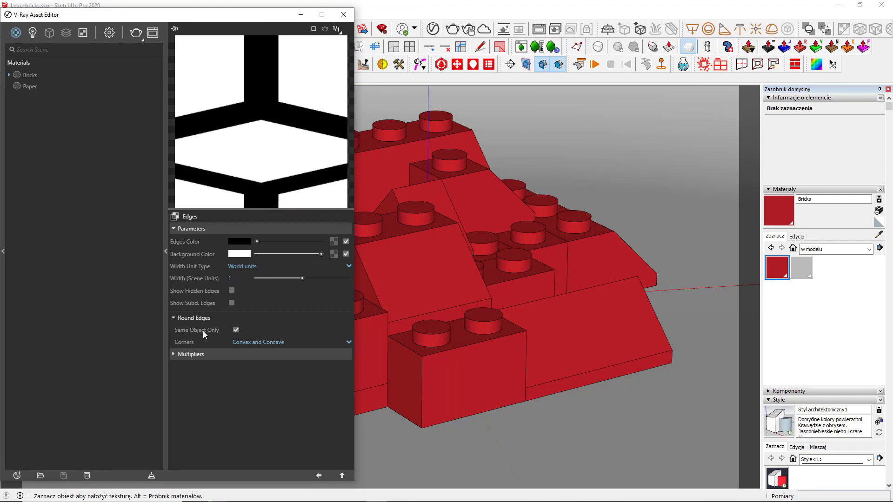
left_click(343, 474)
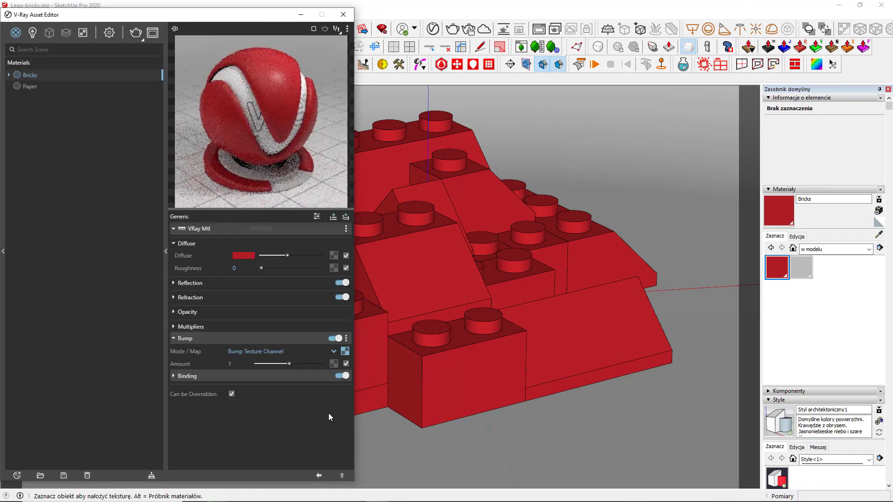
Step: Render the bricks with the wider edges, and compare the renders side by side, examining the edges at 100% zoom
left_click(138, 38)
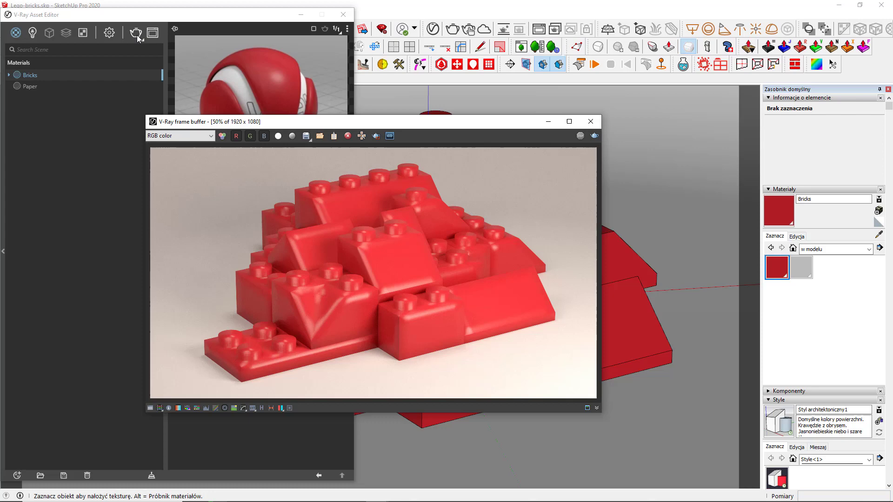
double_click(419, 127)
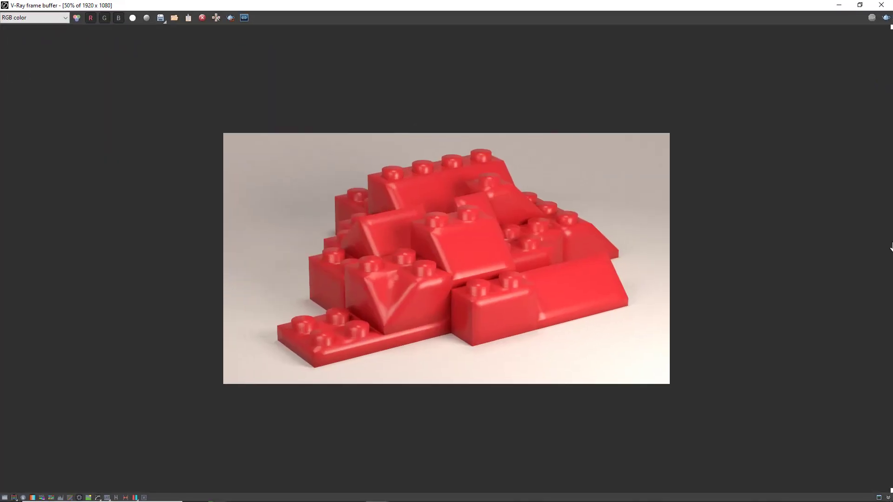
left_click_drag(890, 249, 2, 283)
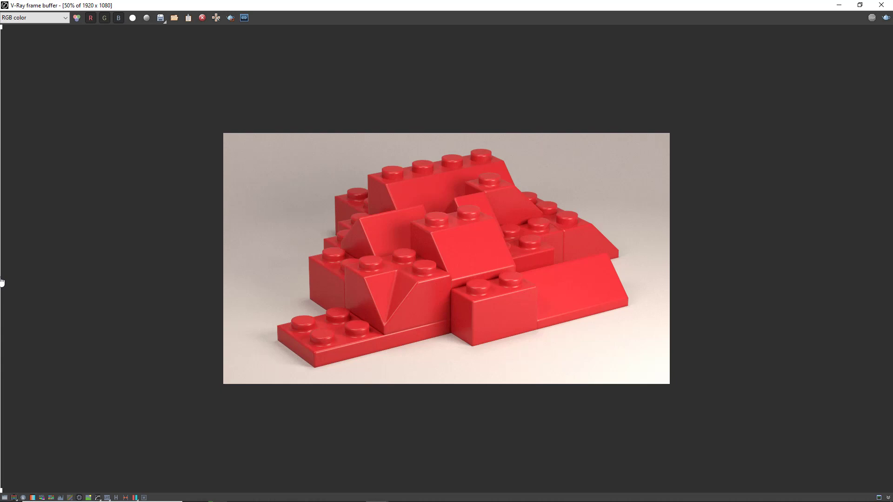
left_click_drag(3, 282, 446, 261)
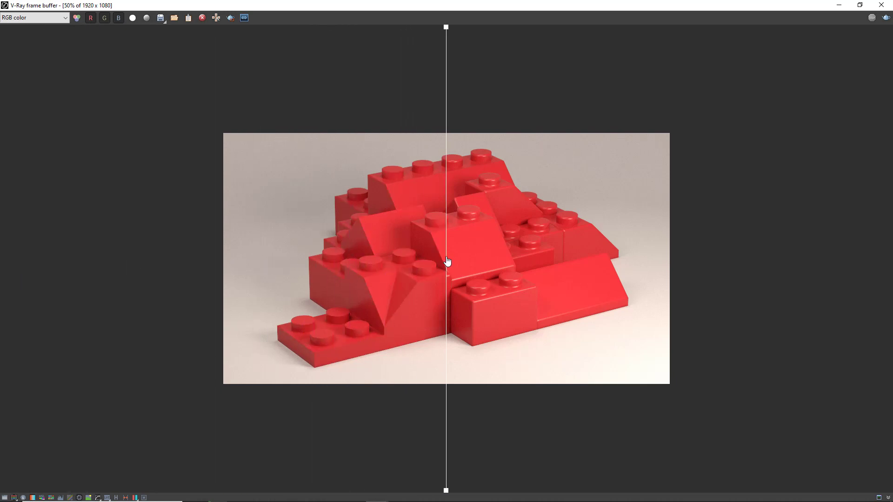
scroll(450, 260, "up", 2)
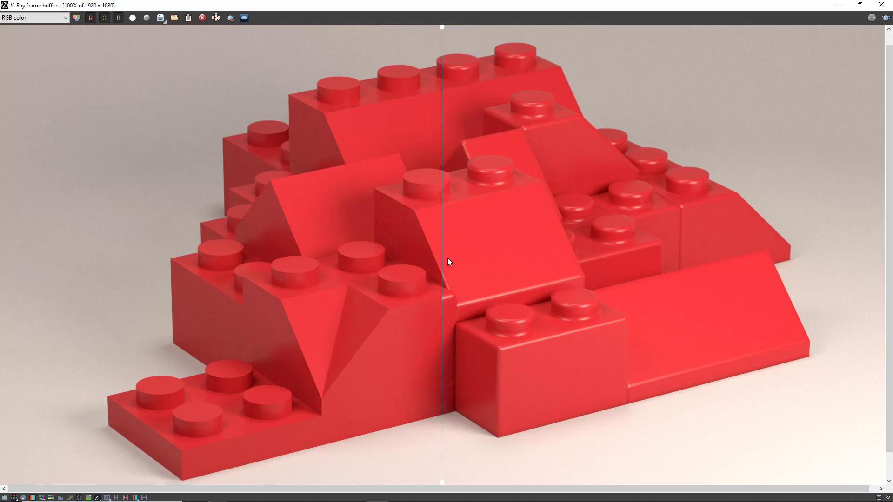